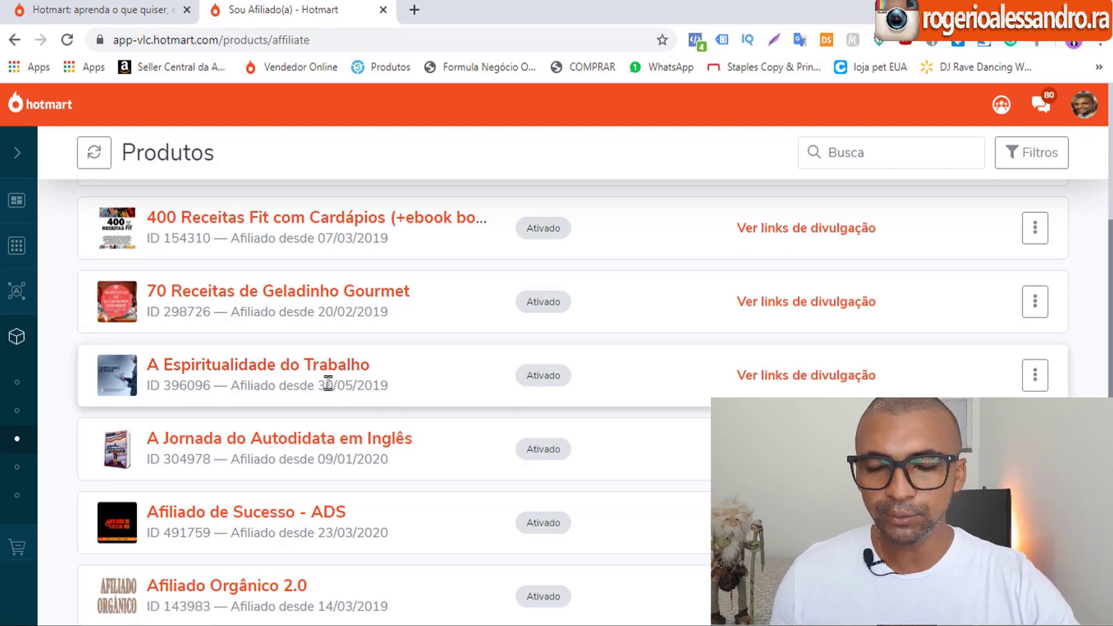
- Open the promotion links for A Espiritualidade do Trabalho and review its main and alternative HotLinks
{"action": "left_click", "coordinate": [799, 378]}
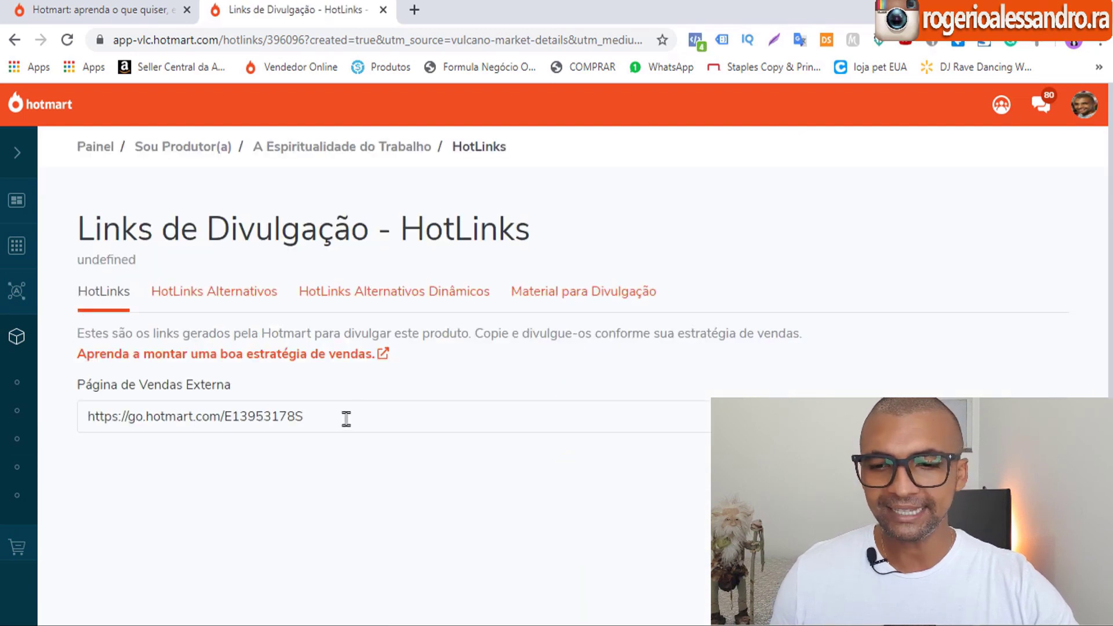
{"action": "left_click_drag", "start_coordinate": [318, 416], "coordinate": [80, 416]}
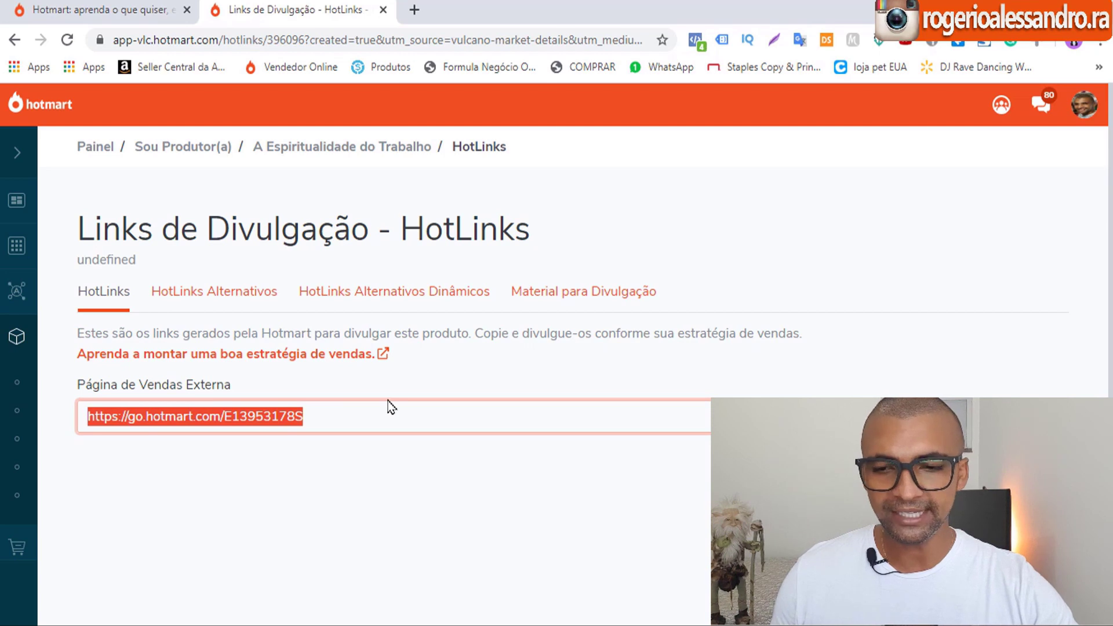
{"action": "left_click", "coordinate": [325, 457]}
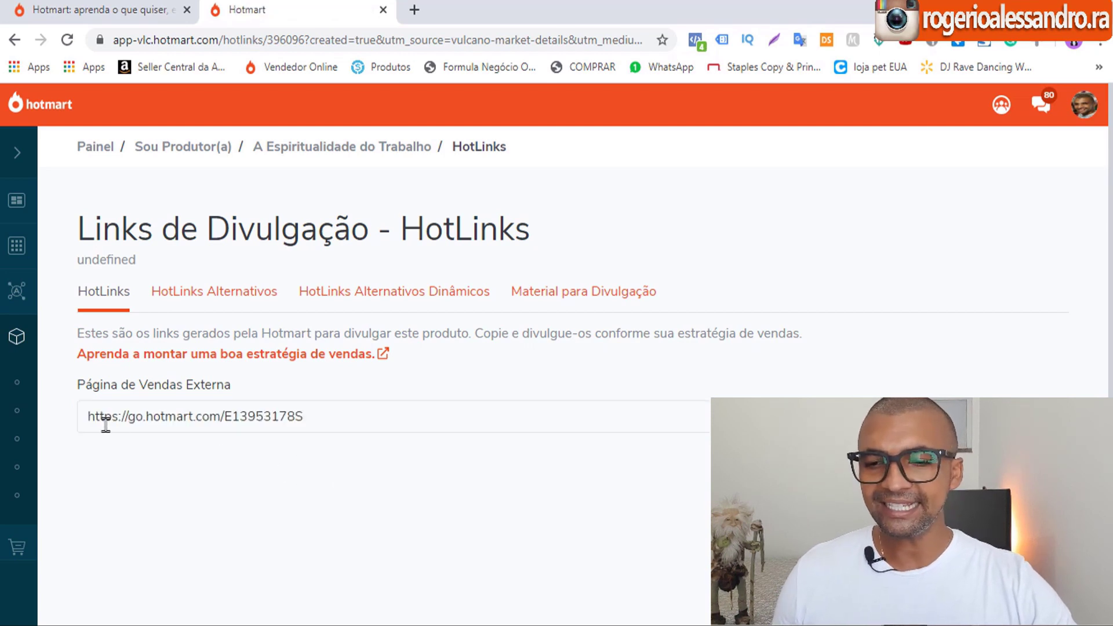
{"action": "left_click_drag", "start_coordinate": [303, 416], "coordinate": [79, 416]}
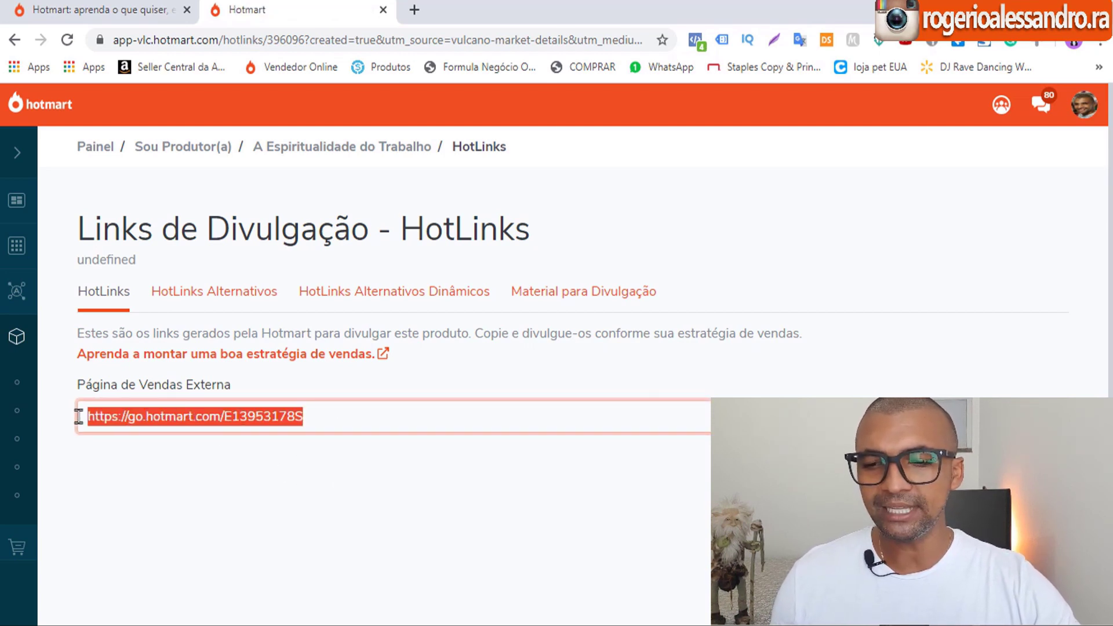
{"action": "left_click", "coordinate": [209, 300]}
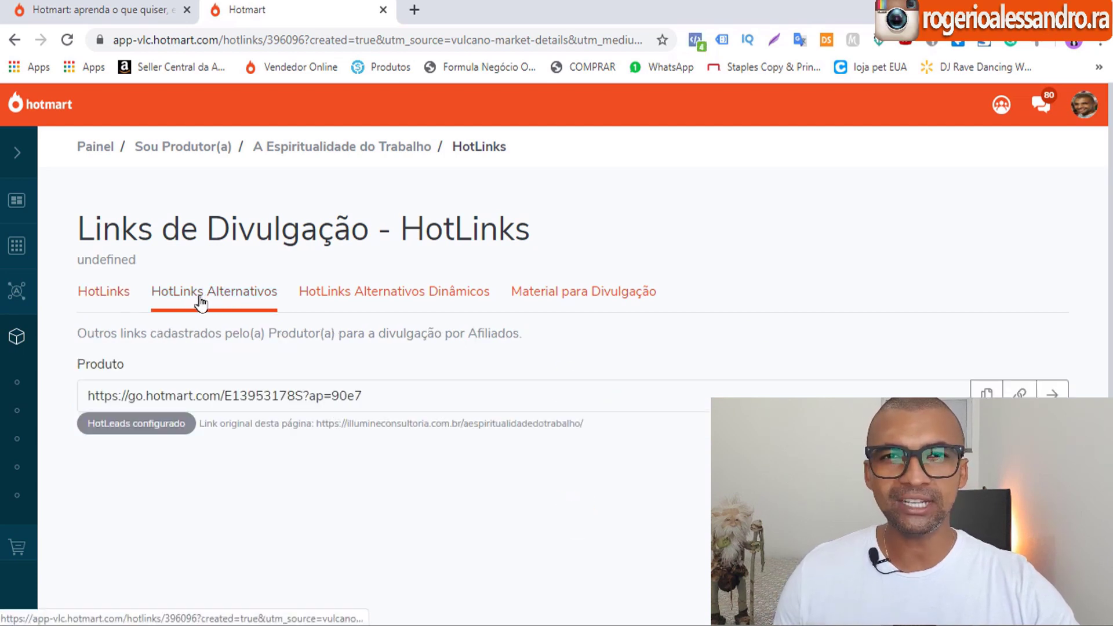
{"action": "left_click", "coordinate": [81, 298]}
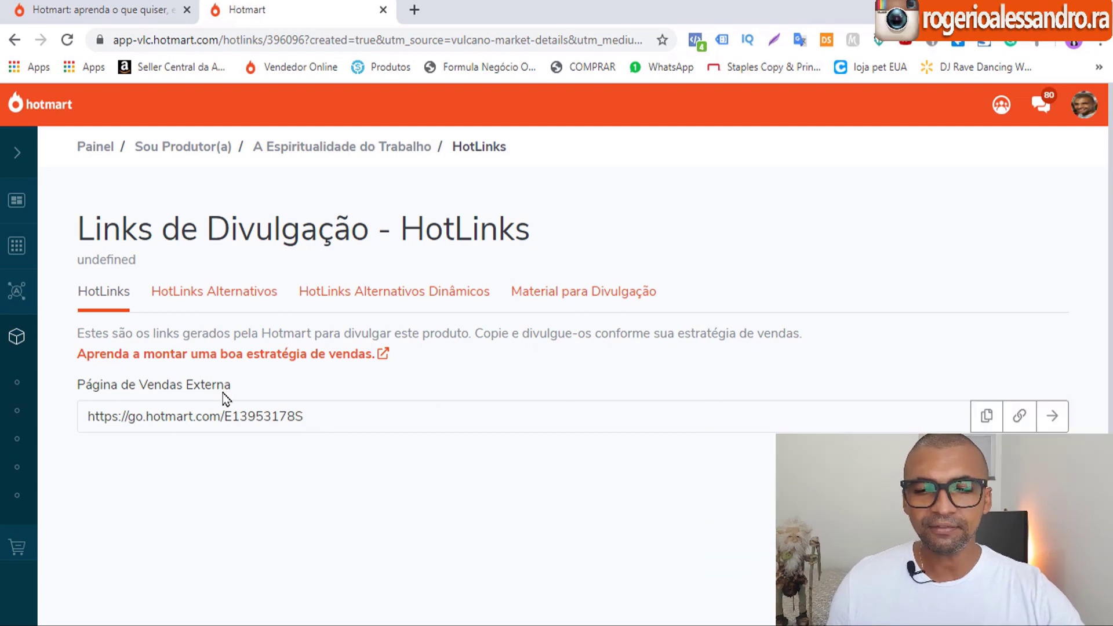
- Start shortening the external sales page HotLink, title it "pagina de vendas" and proceed to the second stage
{"action": "left_click", "coordinate": [1021, 425]}
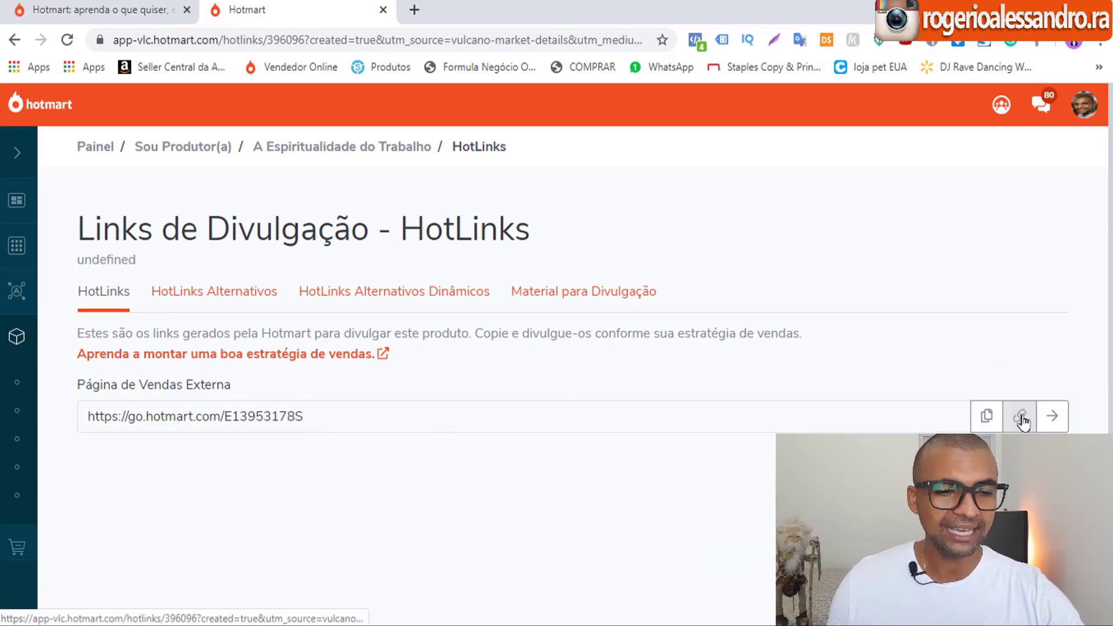
{"action": "left_click", "coordinate": [1020, 426]}
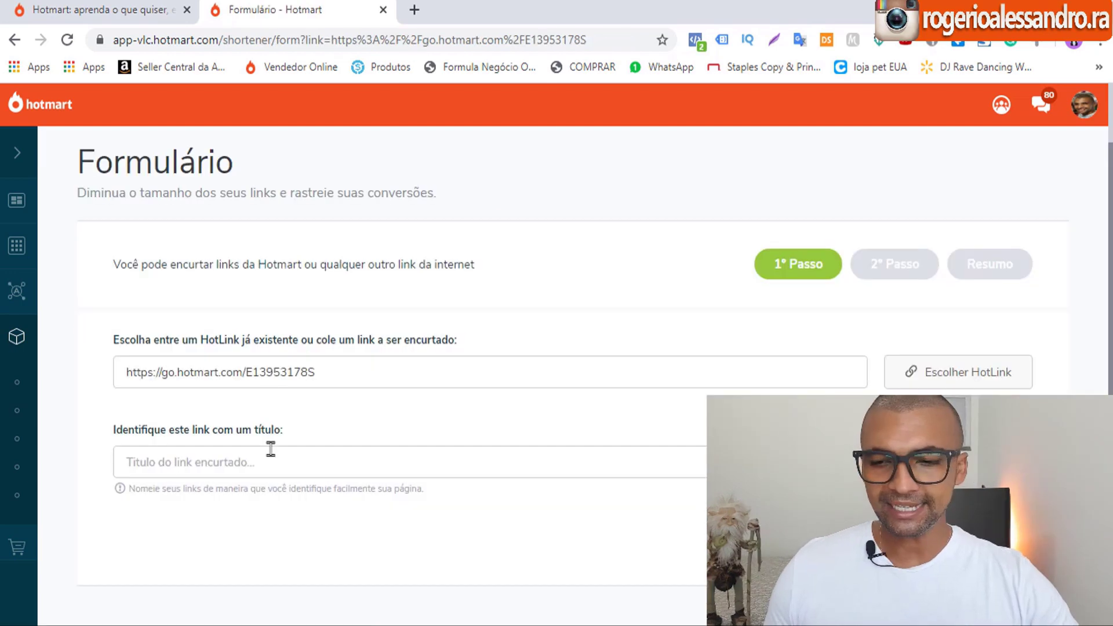
{"action": "left_click", "coordinate": [237, 463]}
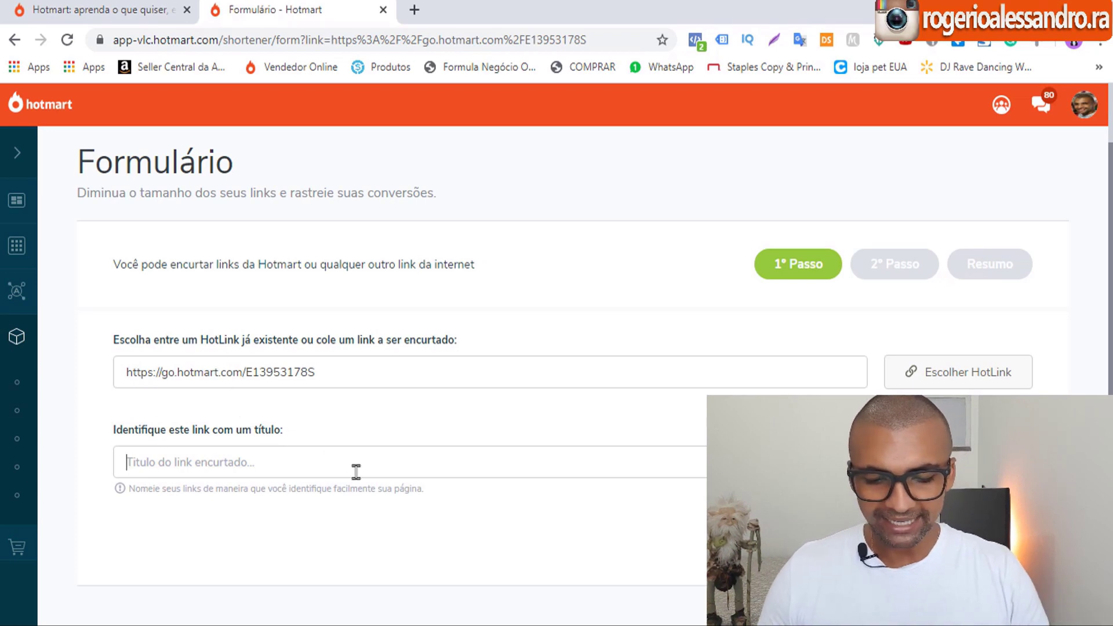
{"action": "type", "text": "pagina"}
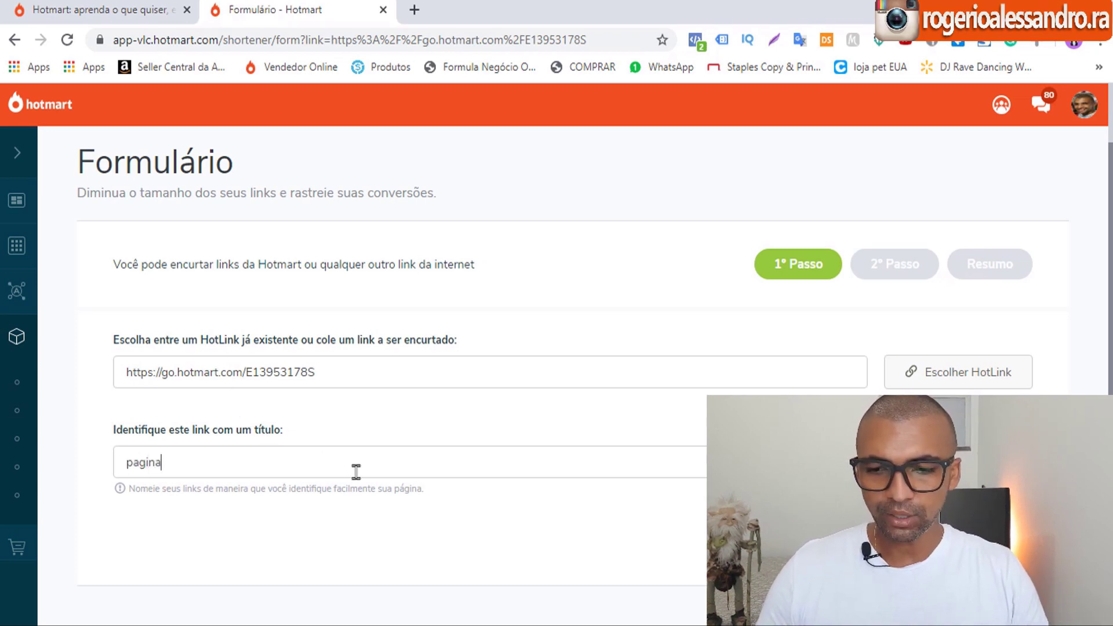
{"action": "type", "text": " de vendas"}
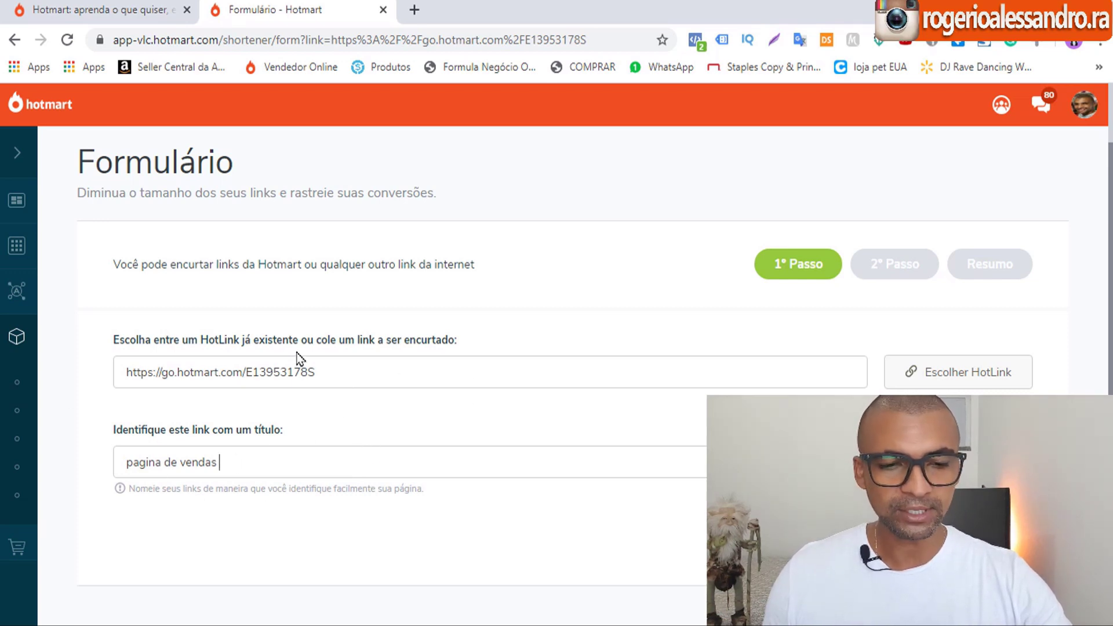
{"action": "key", "text": "Return"}
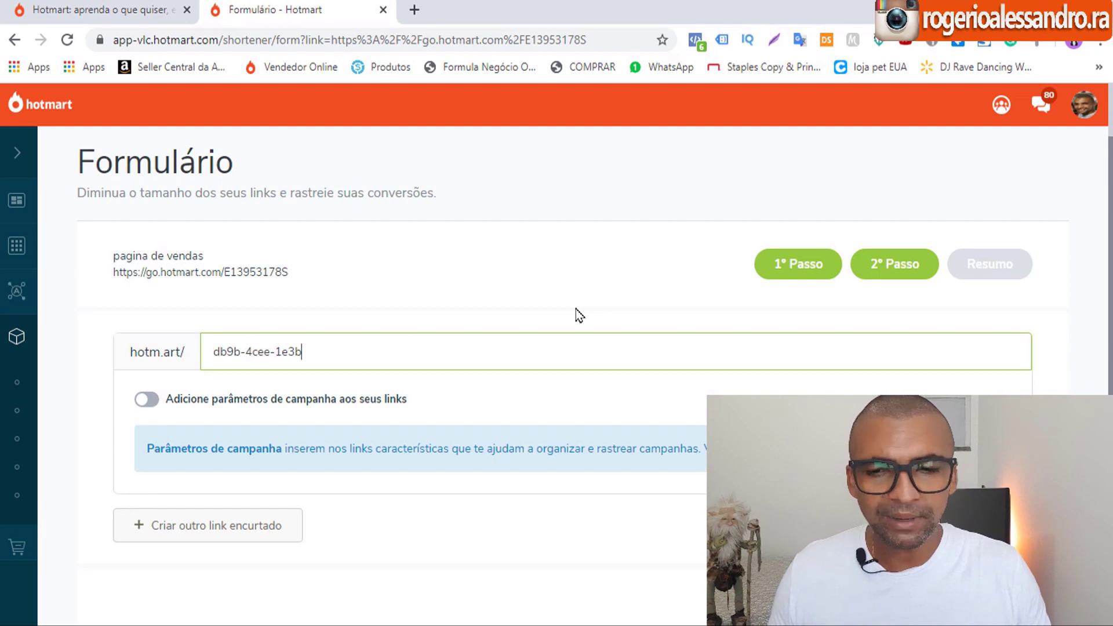
- Replace the generated ending of the hotm.art short link with "ser-amado-pelos-colegas-trabalho"
{"action": "key", "text": "BackSpace"}
{"action": "key", "text": "BackSpace"}
{"action": "key", "text": "BackSpace"}
{"action": "key", "text": "BackSpace"}
{"action": "key", "text": "BackSpace"}
{"action": "key", "text": "BackSpace"}
{"action": "key", "text": "BackSpace"}
{"action": "key", "text": "BackSpace"}
{"action": "key", "text": "BackSpace"}
{"action": "key", "text": "BackSpace"}
{"action": "key", "text": "BackSpace"}
{"action": "key", "text": "BackSpace"}
{"action": "key", "text": "BackSpace"}
{"action": "key", "text": "BackSpace"}
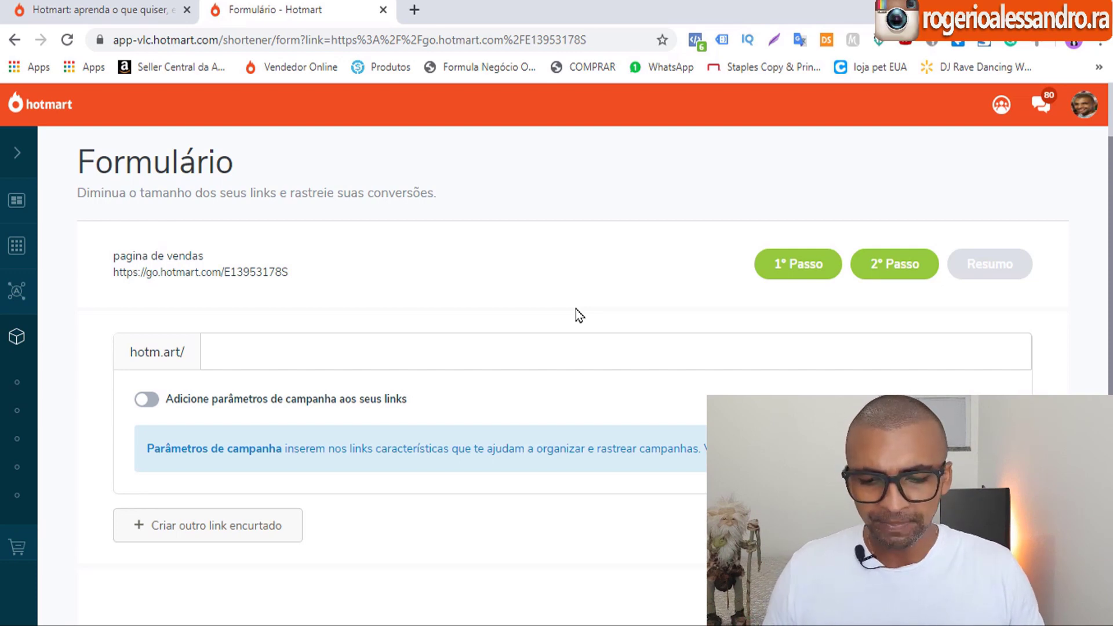
{"action": "type", "text": "ser-"}
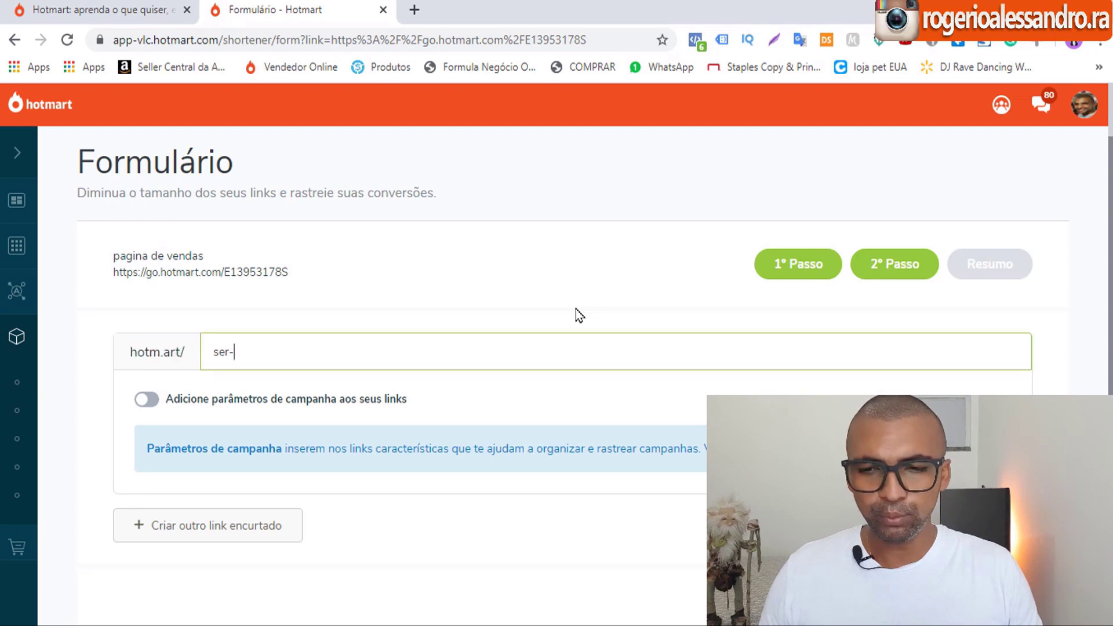
{"action": "type", "text": "amado-"}
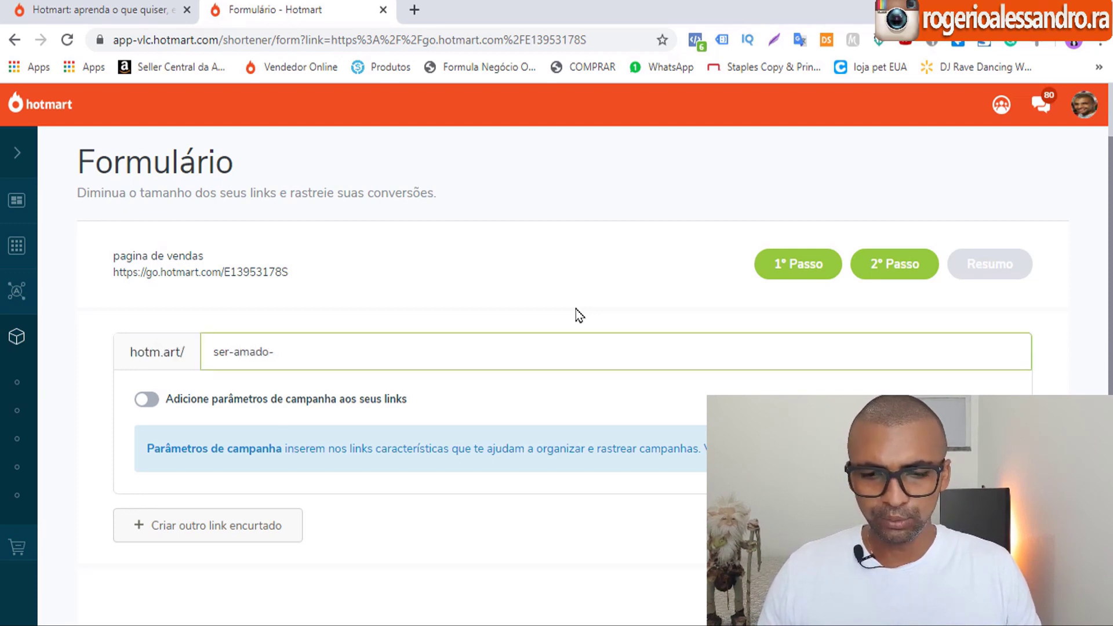
{"action": "type", "text": "pelos-col"}
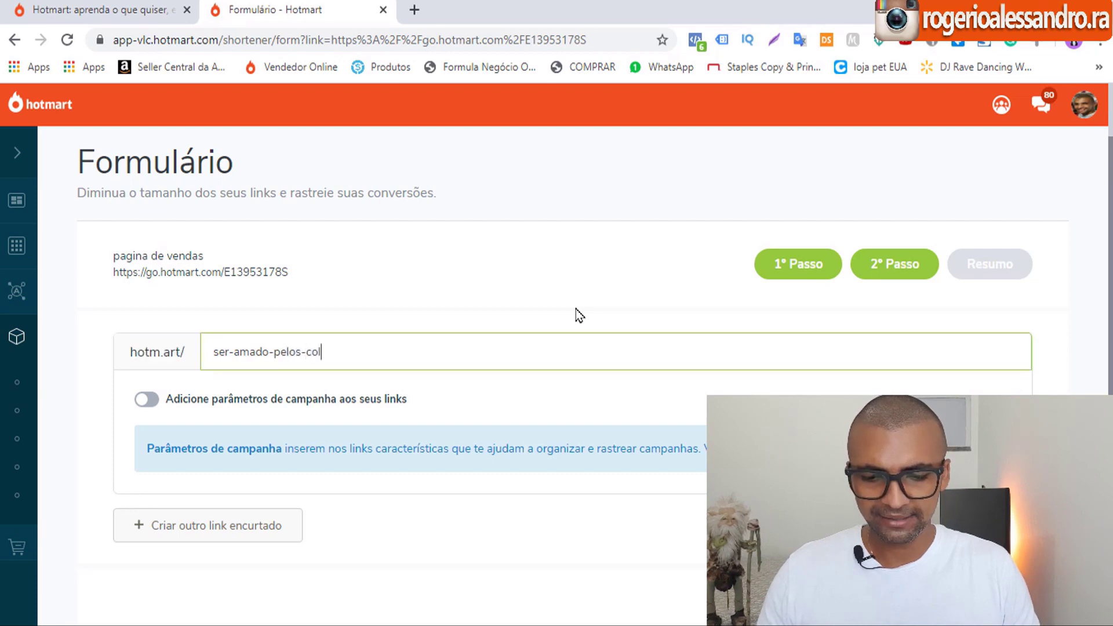
{"action": "type", "text": "egas"}
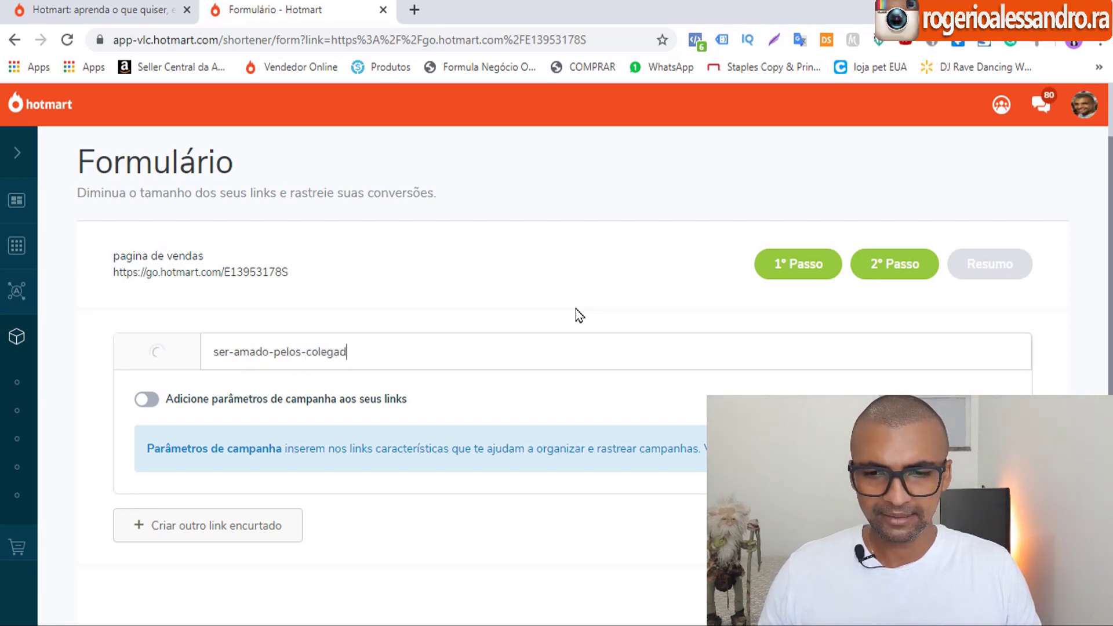
{"action": "type", "text": "-trabalho"}
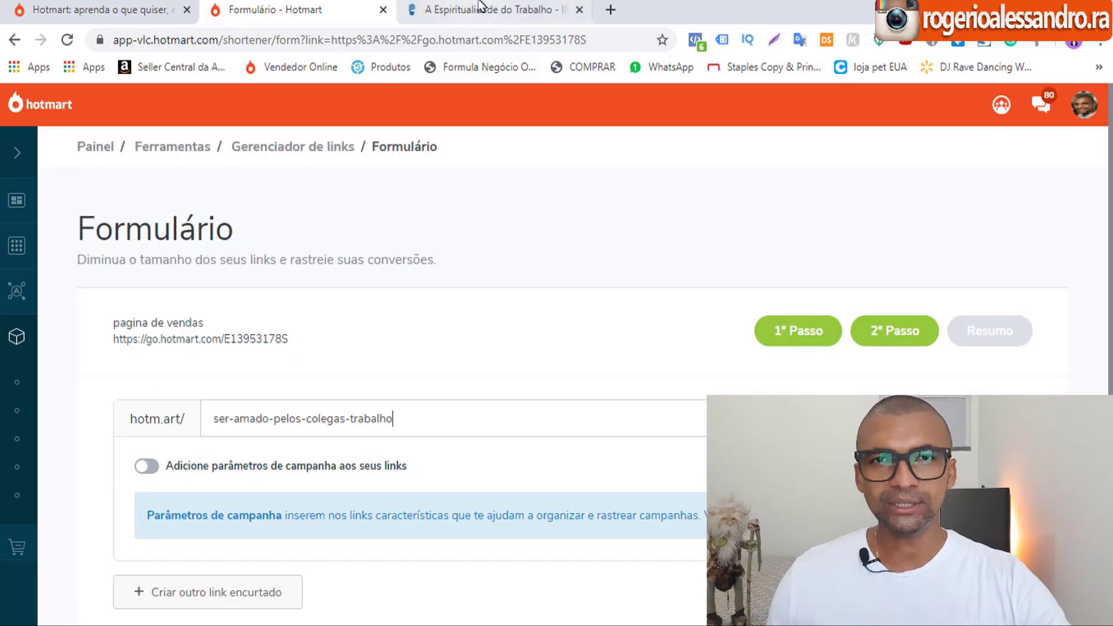
- Look through the A Espiritualidade do Trabalho sales page in its browser tab and return to the link form
{"action": "key", "text": "ctrl+Tab"}
{"action": "scroll", "coordinate": [398, 245], "scroll_direction": "down", "scroll_amount": 2}
{"action": "scroll", "coordinate": [398, 242], "scroll_direction": "down", "scroll_amount": 12}
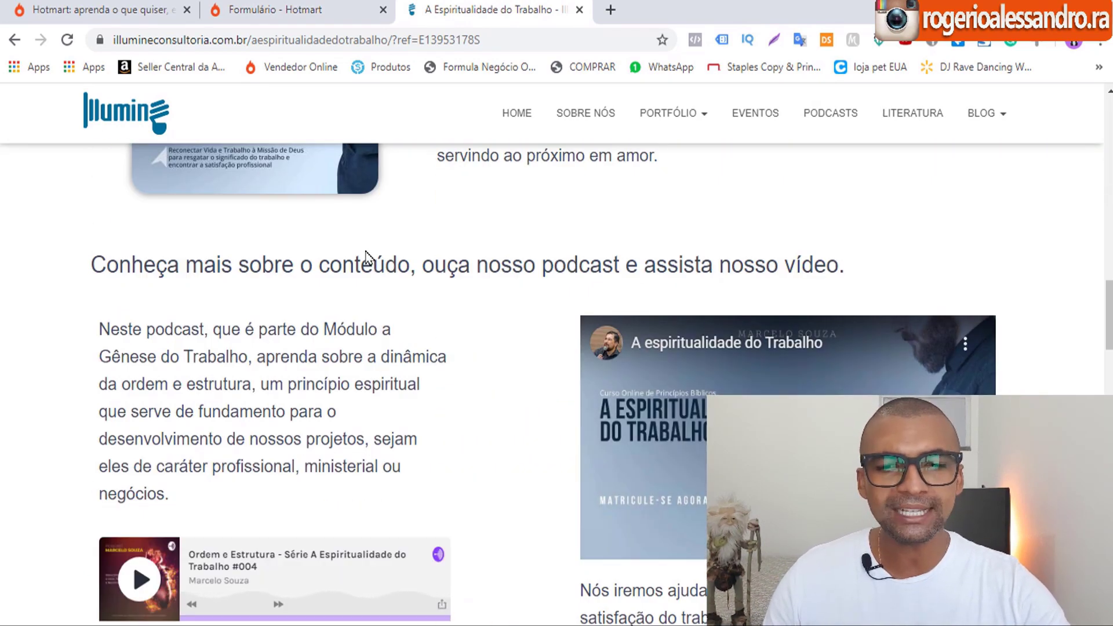
{"action": "scroll", "coordinate": [373, 273], "scroll_direction": "up", "scroll_amount": 5}
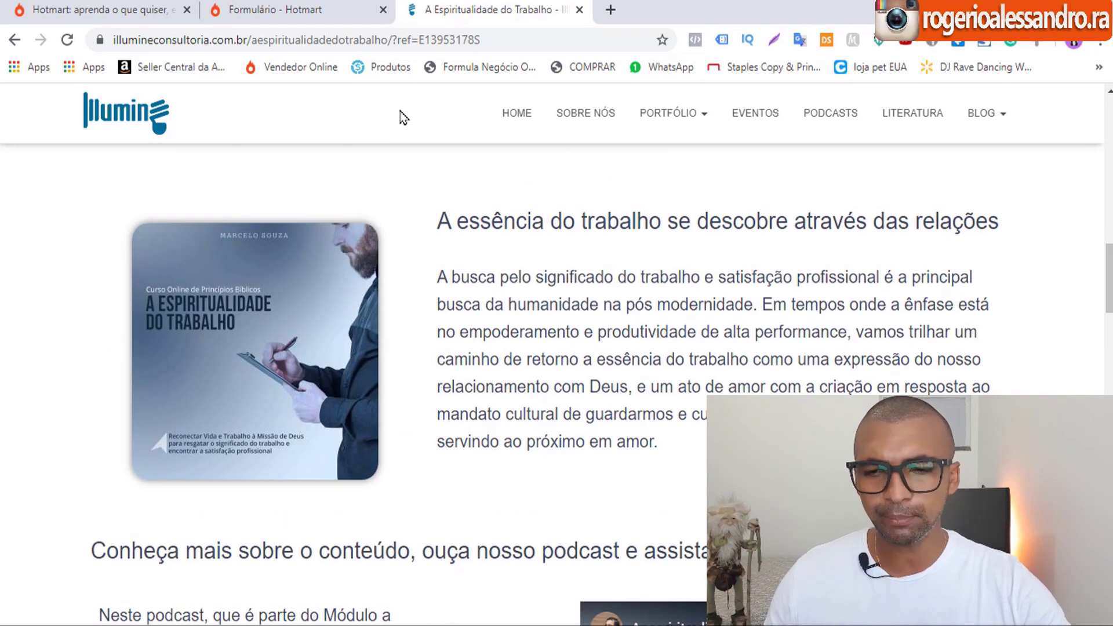
{"action": "left_click", "coordinate": [342, 9]}
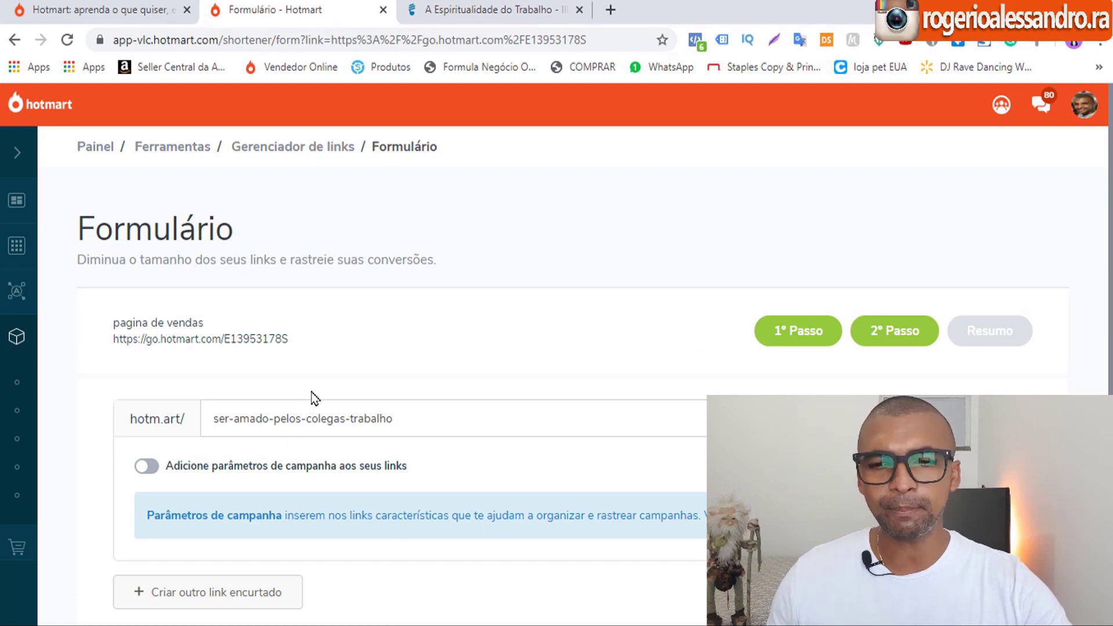
- Turn on campaign parameters for the short link and enter "bann" in the Tag SRC
{"action": "scroll", "coordinate": [312, 392], "scroll_direction": "down", "scroll_amount": 2}
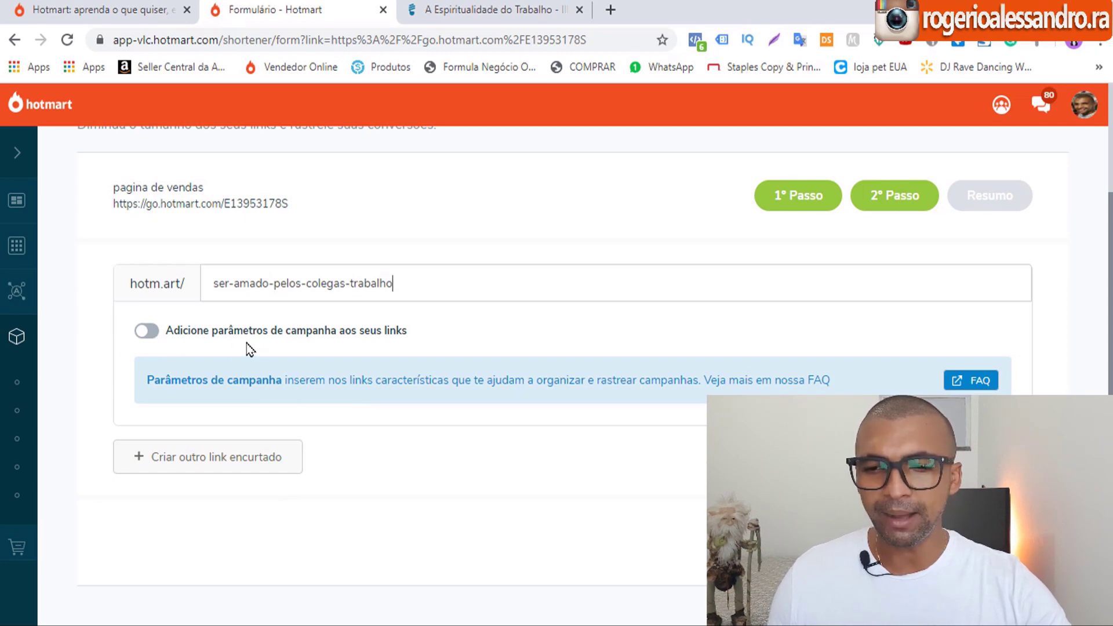
{"action": "left_click", "coordinate": [150, 340]}
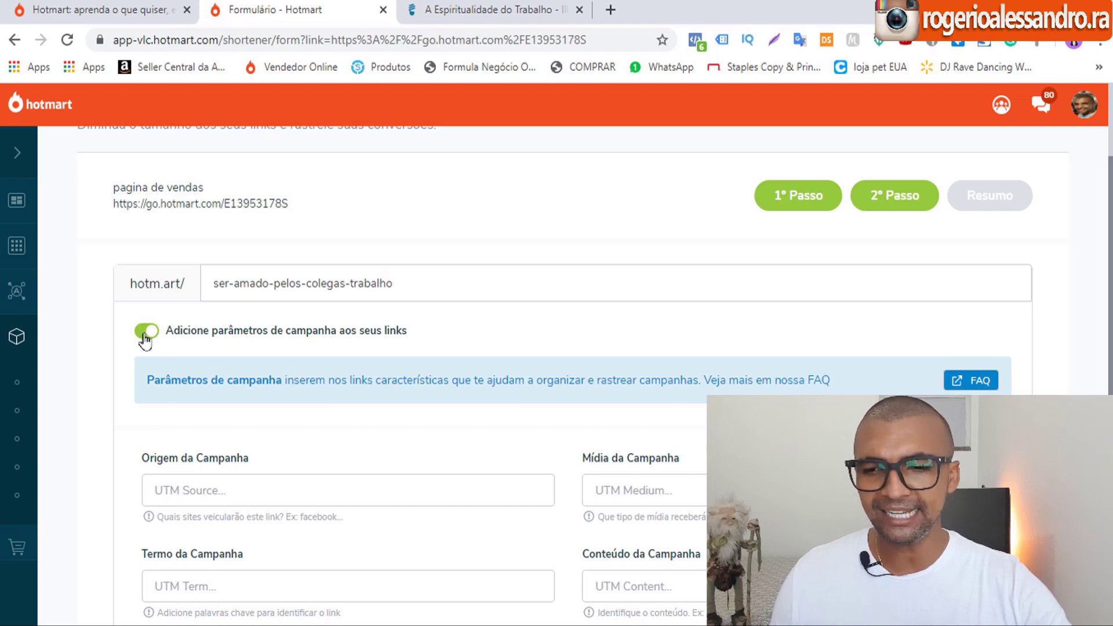
{"action": "scroll", "coordinate": [281, 324], "scroll_direction": "down", "scroll_amount": 3}
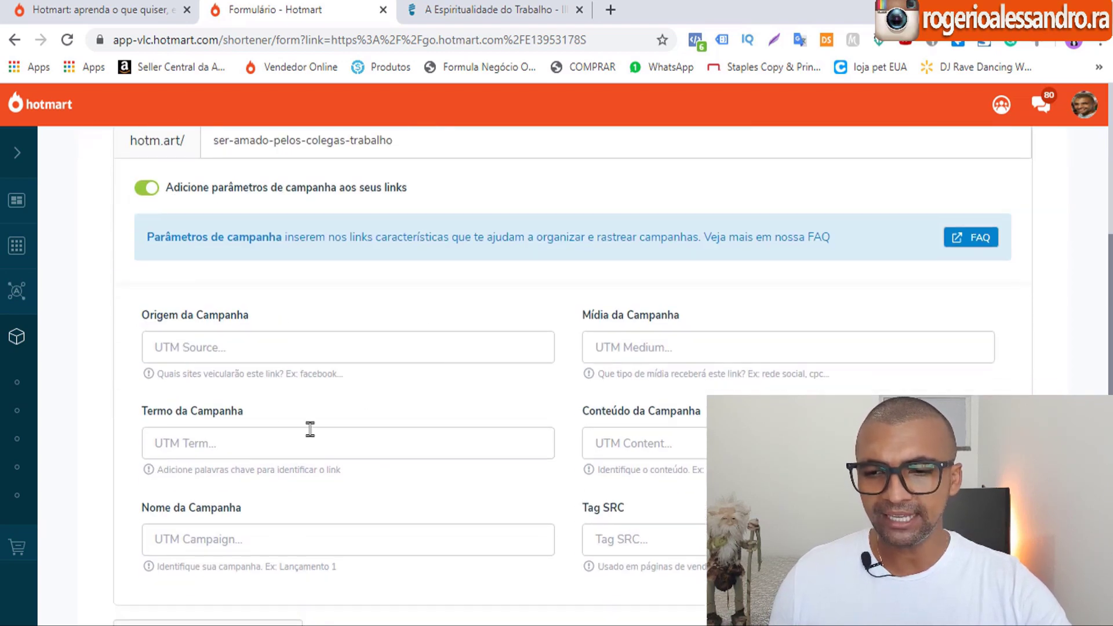
{"action": "scroll", "coordinate": [209, 330], "scroll_direction": "down", "scroll_amount": 3}
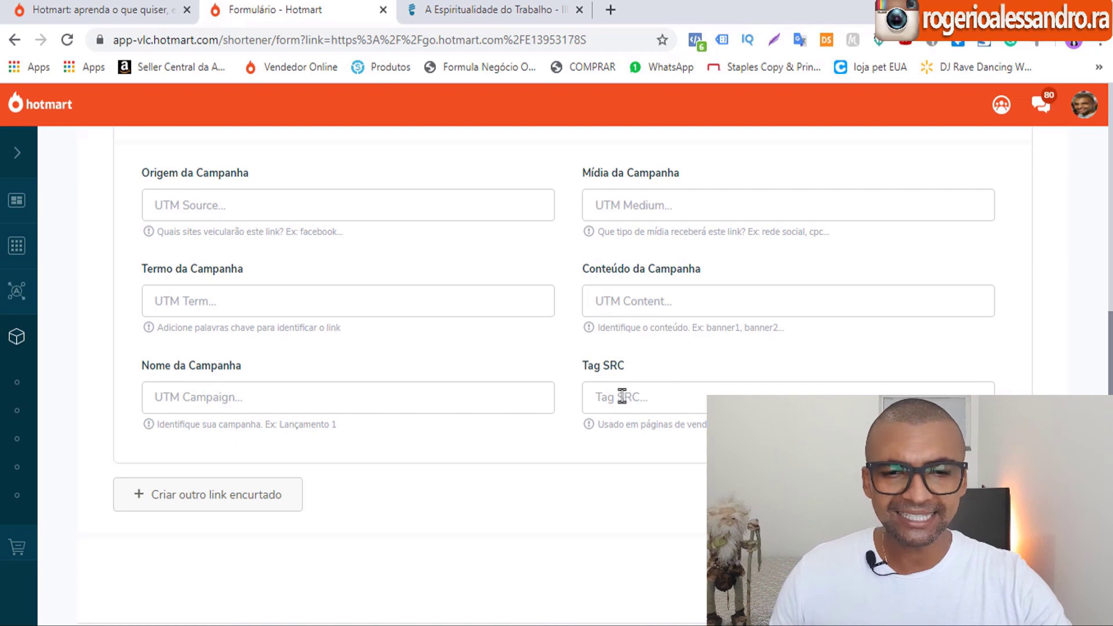
{"action": "left_click", "coordinate": [662, 384]}
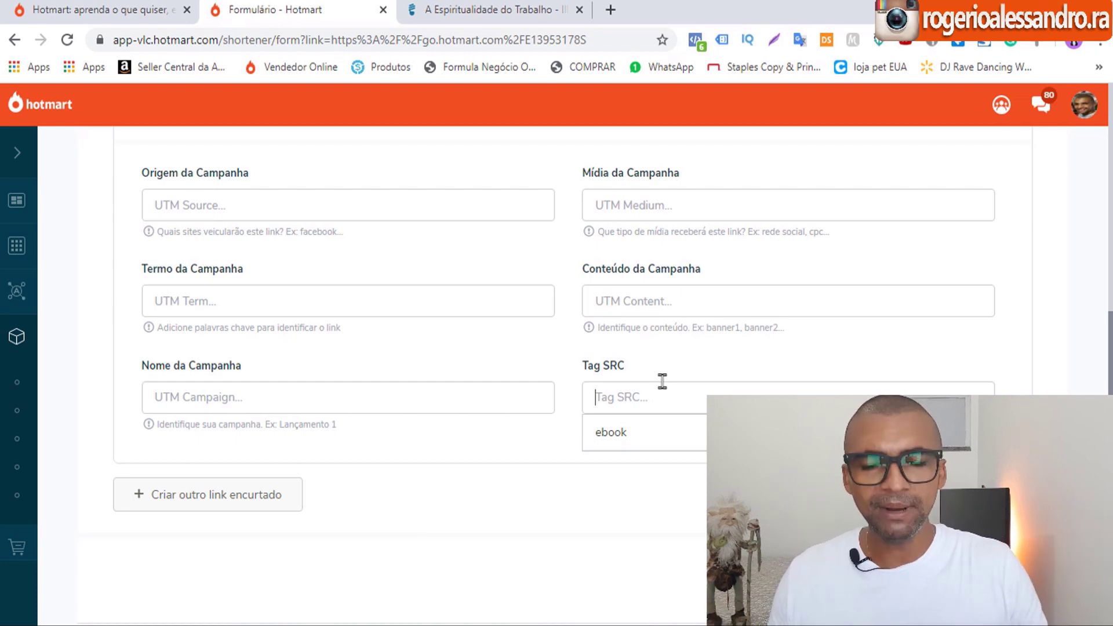
{"action": "type", "text": "bann"}
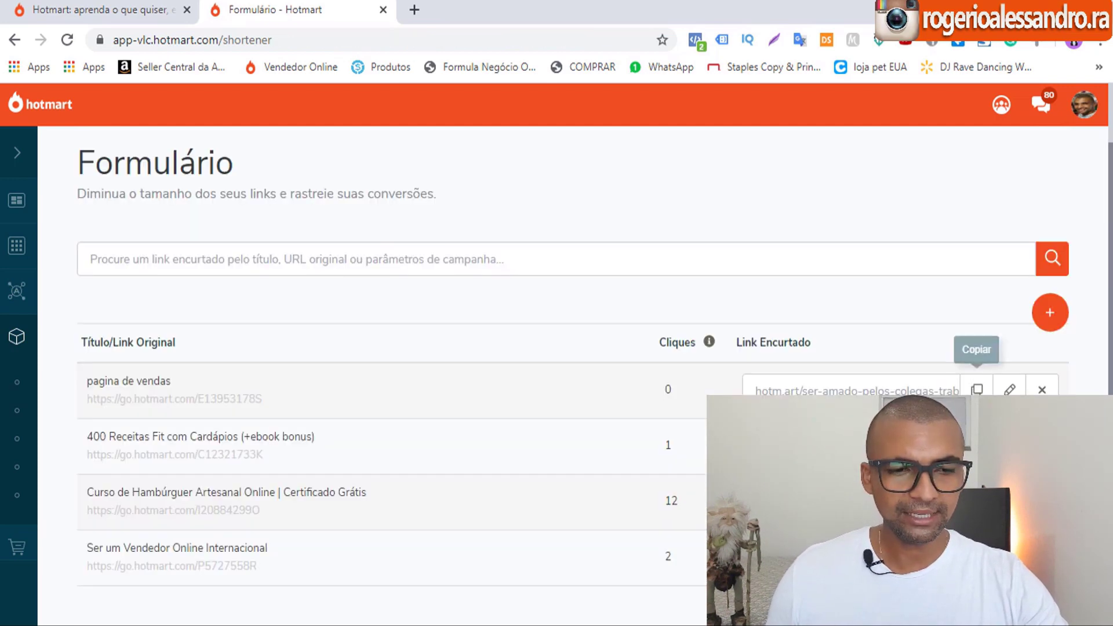
- Test the copied "pagina de vendas" short link in a new browser tab and select its address back in the link list
{"action": "left_click", "coordinate": [977, 389]}
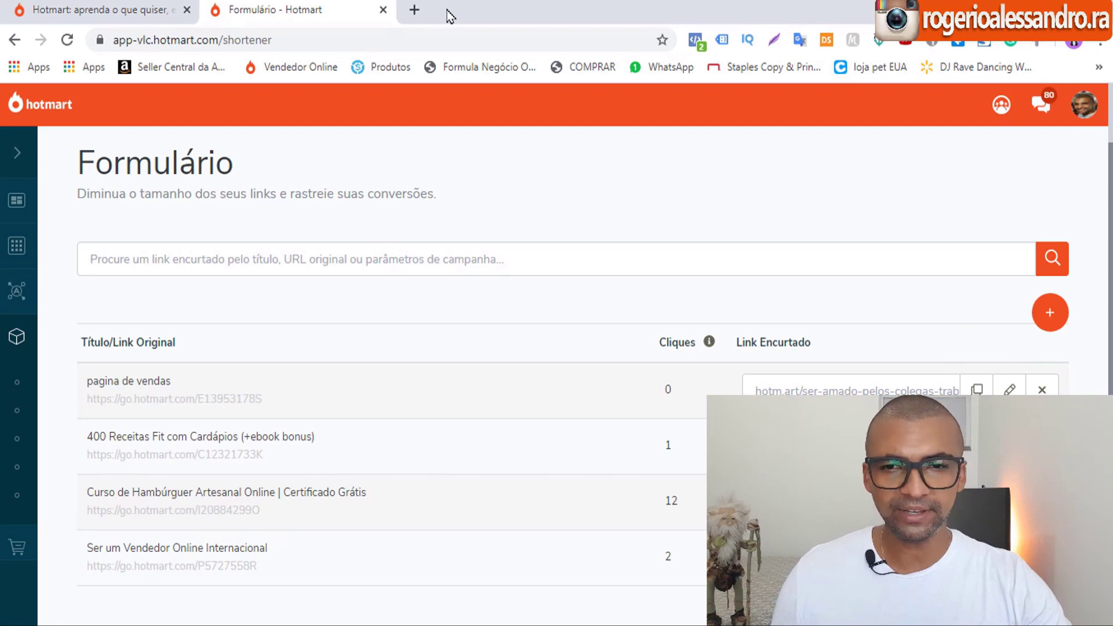
{"action": "left_click", "coordinate": [415, 9]}
{"action": "key", "text": "ctrl+v"}
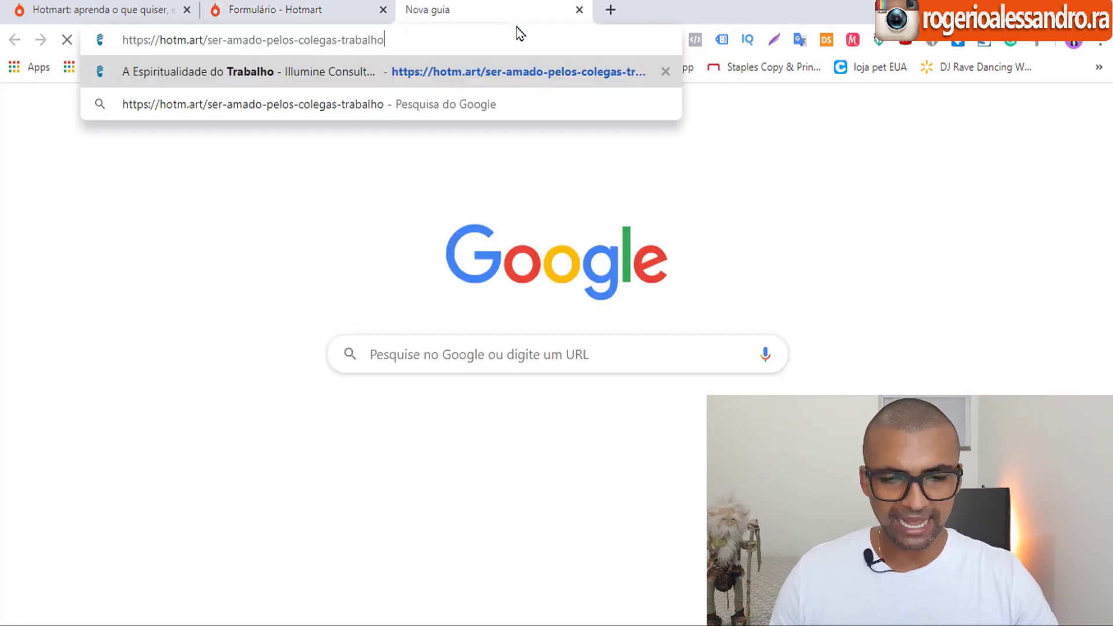
{"action": "key", "text": "Return"}
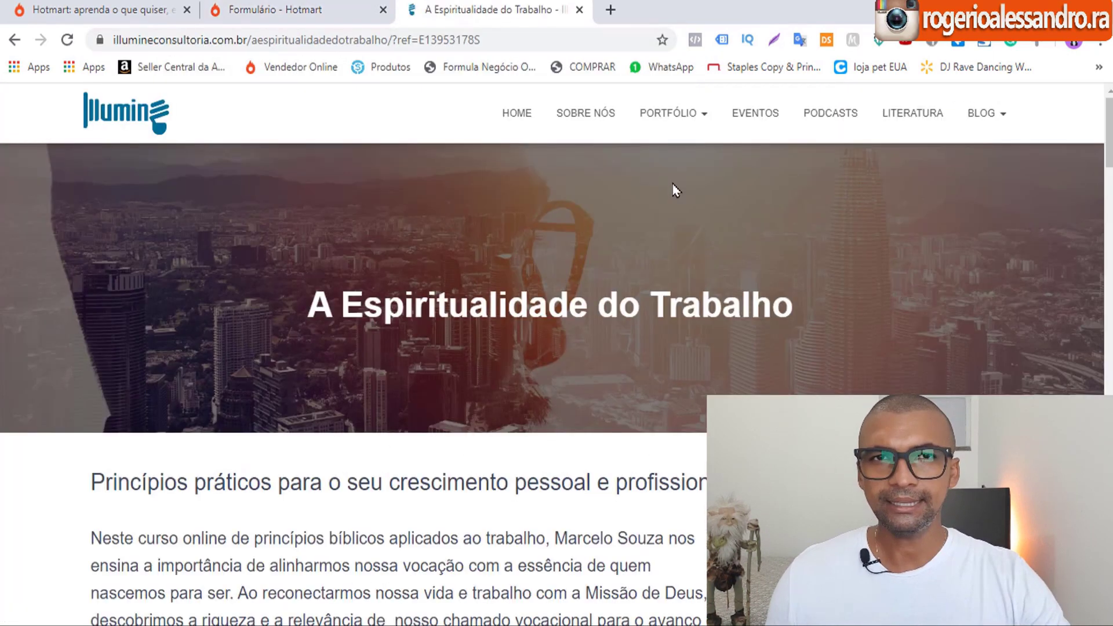
{"action": "scroll", "coordinate": [512, 196], "scroll_direction": "down", "scroll_amount": 5}
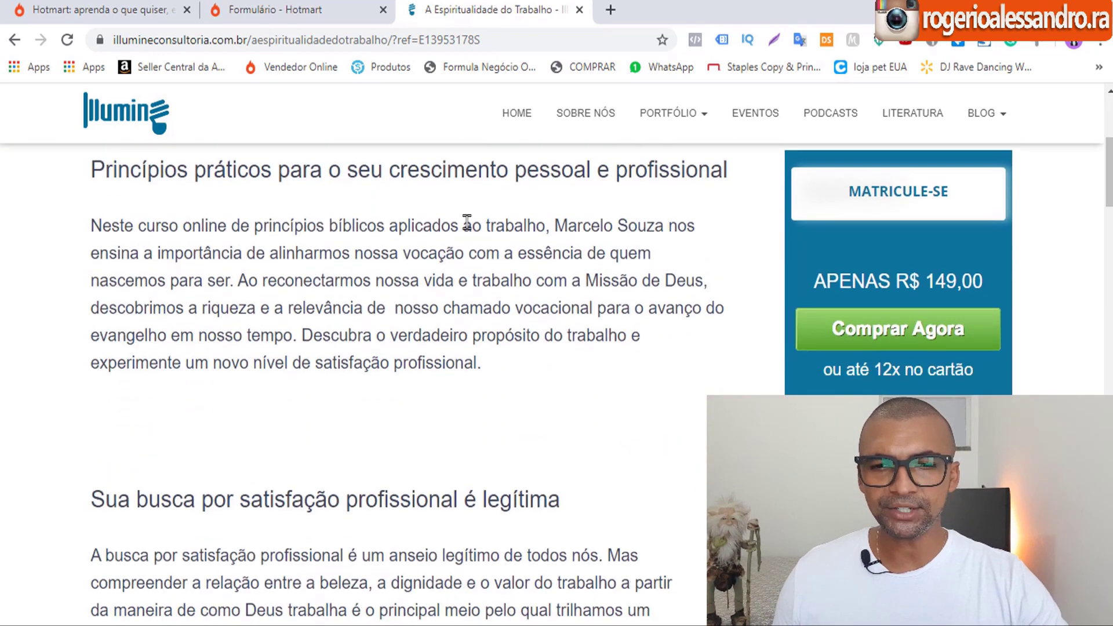
{"action": "left_click", "coordinate": [273, 9]}
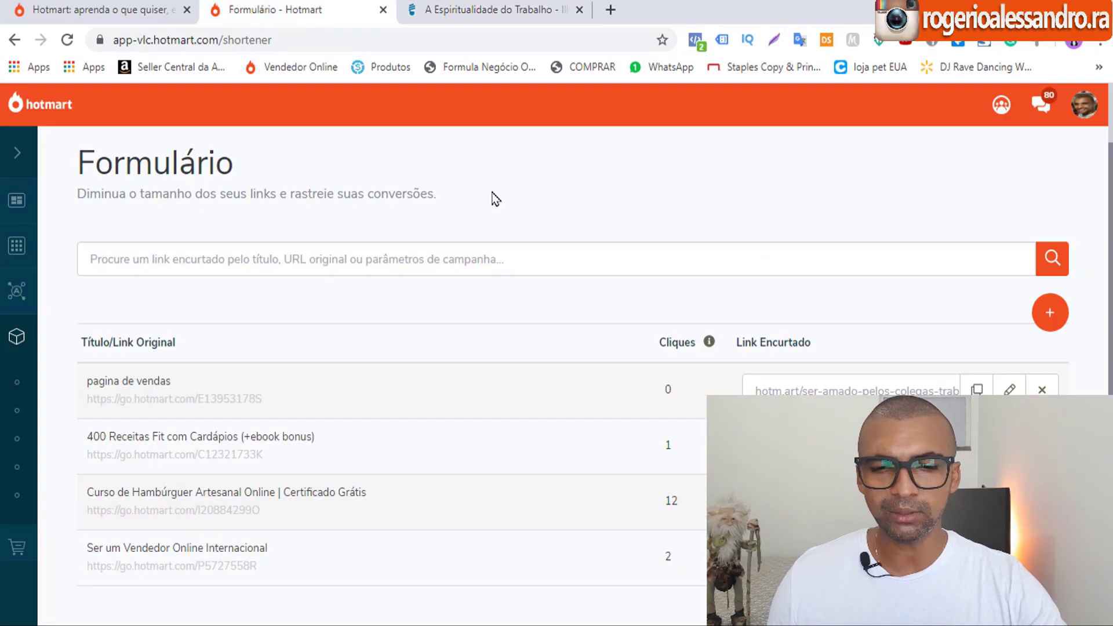
{"action": "left_click_drag", "start_coordinate": [746, 390], "coordinate": [973, 389]}
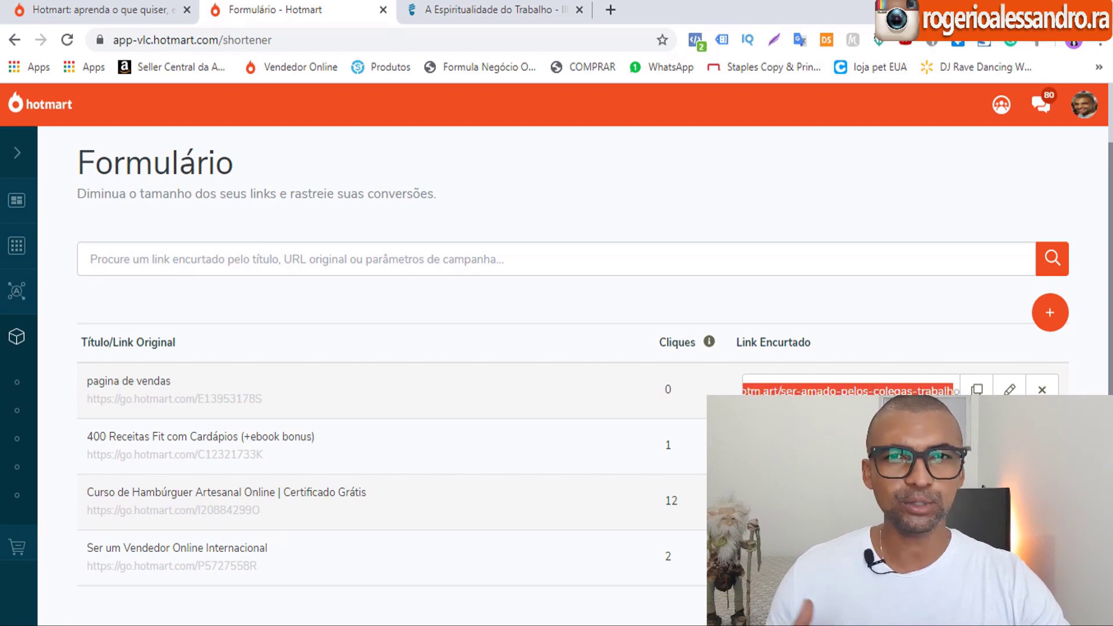